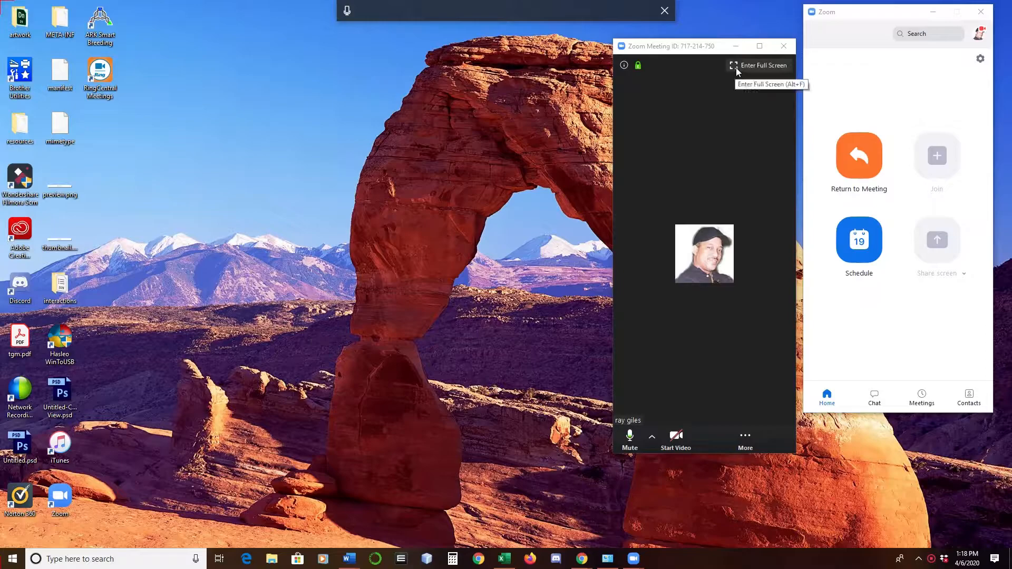
# Switch the meeting to full screen and share a Whiteboard with the participants.
pyautogui.click(735, 67)
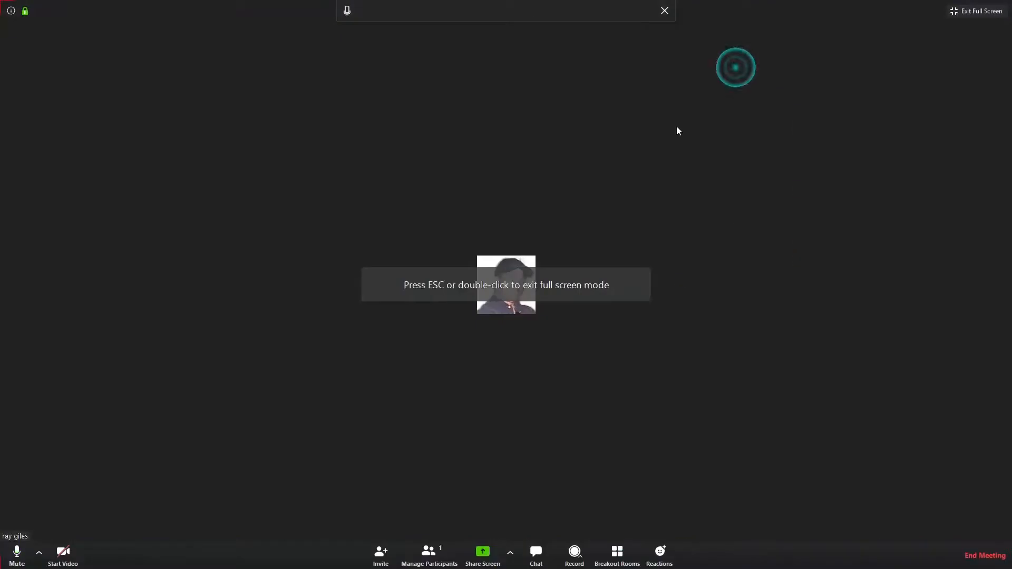
pyautogui.click(483, 553)
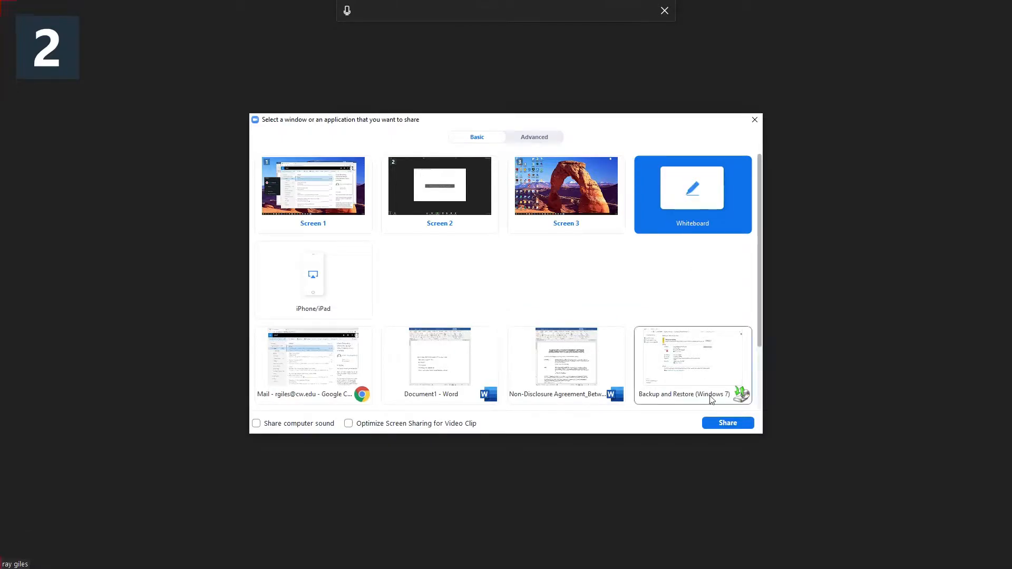
pyautogui.click(726, 423)
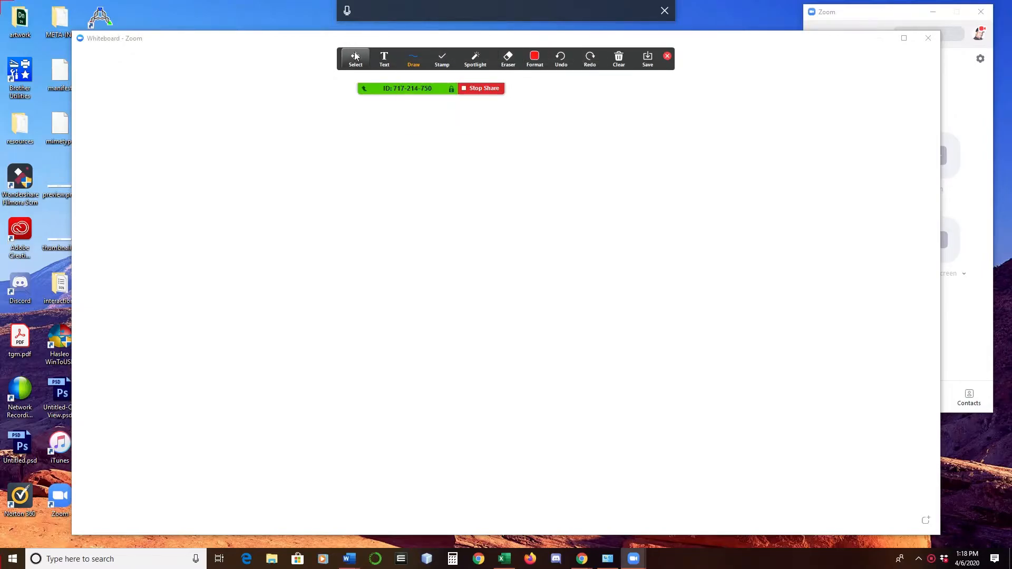
pyautogui.click(353, 60)
pyautogui.click(261, 158)
pyautogui.click(348, 202)
pyautogui.click(298, 241)
pyautogui.click(399, 233)
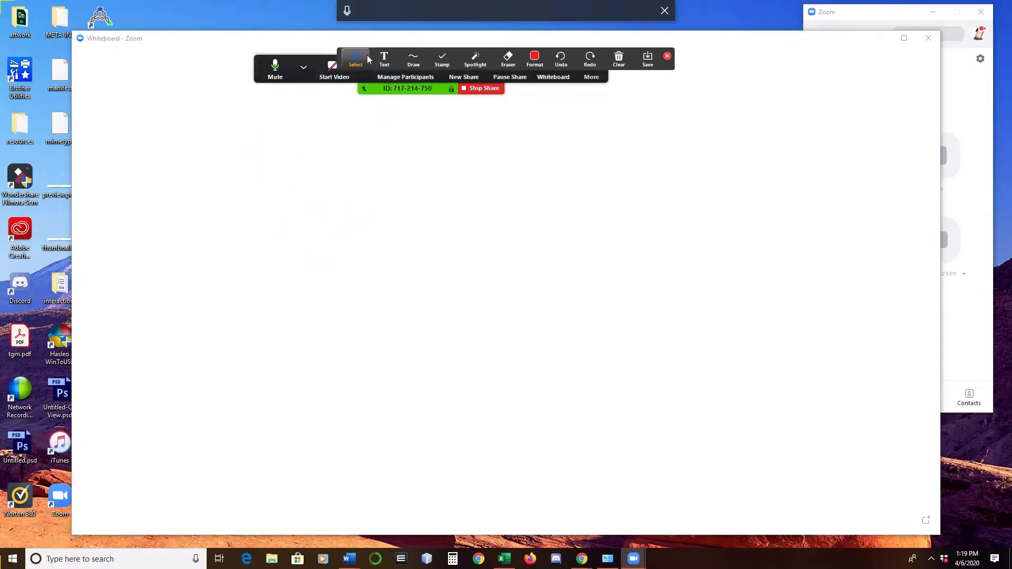
# Add the text "Steps" in the upper-left area of the whiteboard and narrow its text box to fit the word.
pyautogui.click(384, 61)
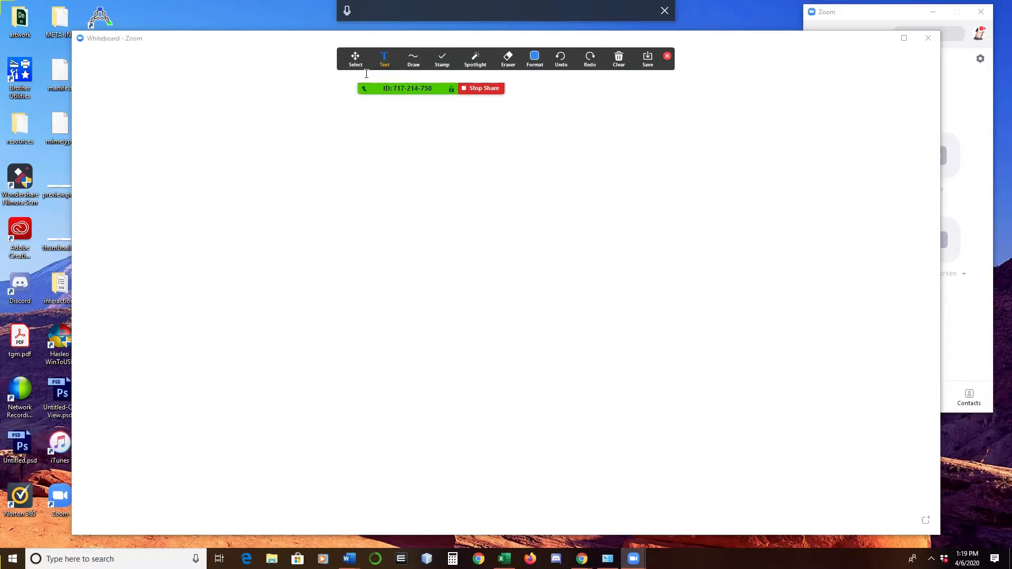
pyautogui.click(212, 149)
pyautogui.write('Steps')
pyautogui.moveTo(420, 150); pyautogui.dragTo(279, 151)
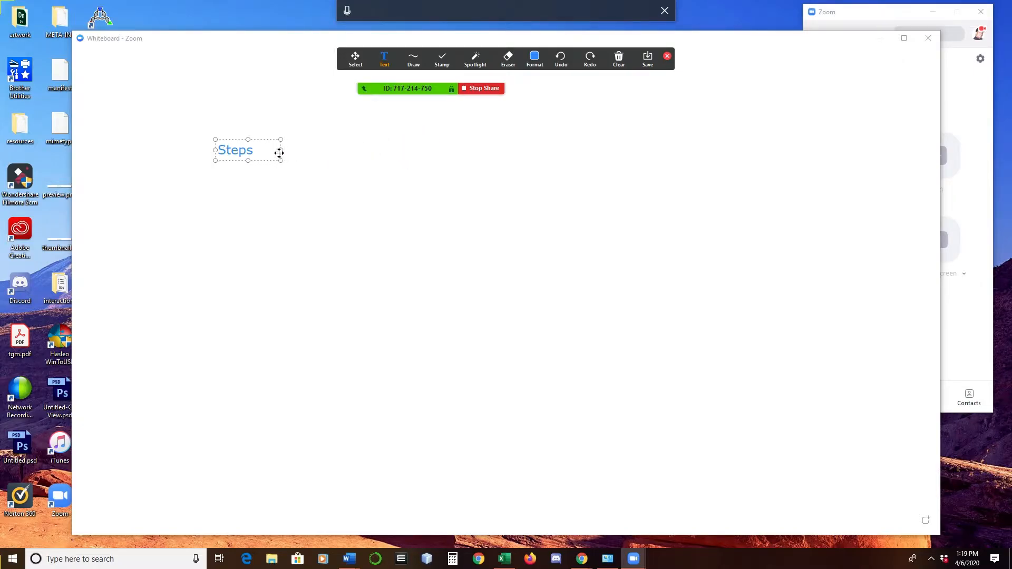
pyautogui.click(315, 167)
pyautogui.click(243, 150)
pyautogui.press('BackSpace')
pyautogui.write('s')
pyautogui.click(227, 173)
# Add a text box just below the "Steps" heading with a list numbered 1. to 5., one number per line.
pyautogui.click(384, 59)
pyautogui.click(385, 59)
pyautogui.click(236, 170)
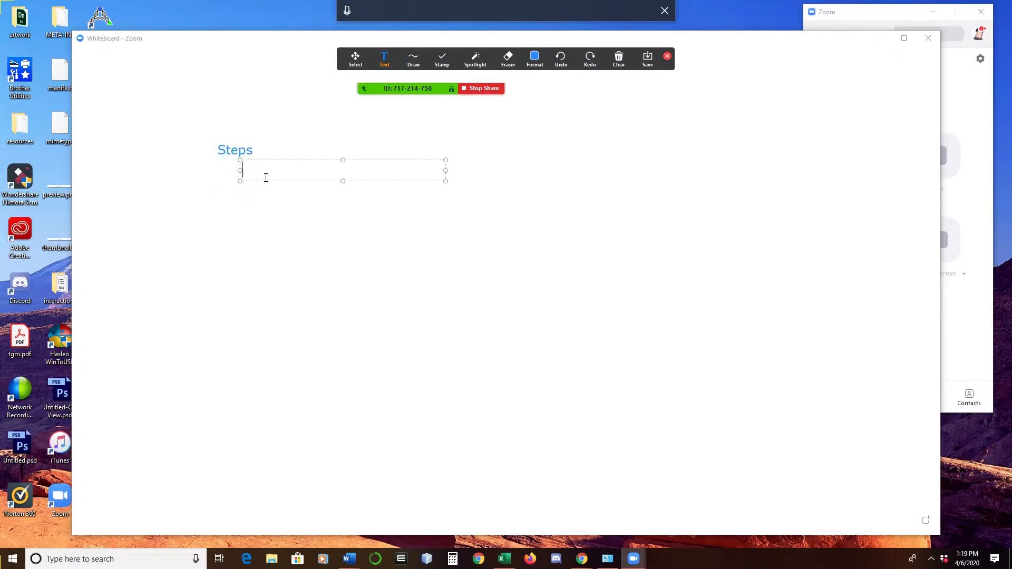
pyautogui.write('1.')
pyautogui.press('Return')
pyautogui.write('2.')
pyautogui.press('Return')
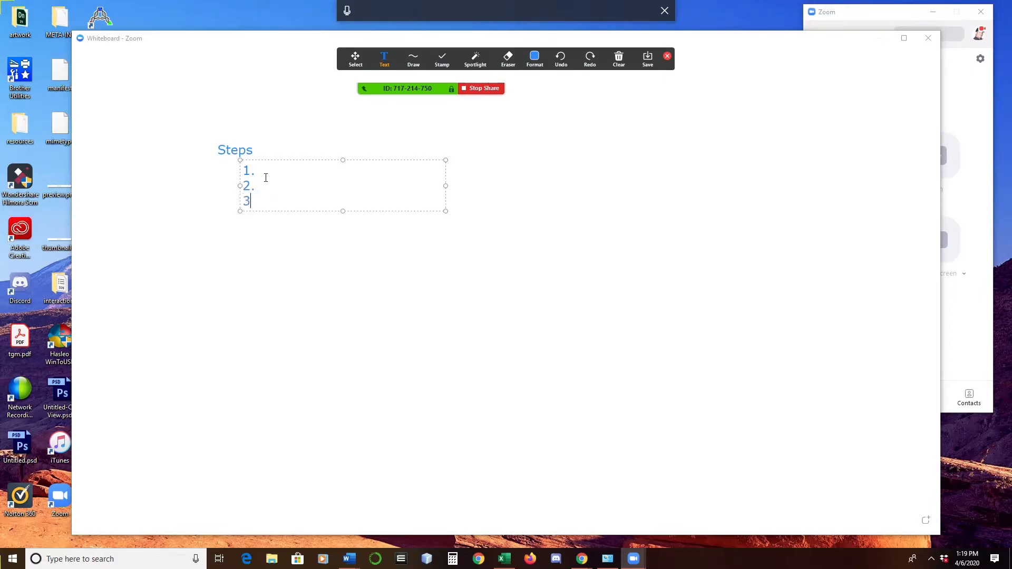
pyautogui.write('3.')
pyautogui.press('Return')
pyautogui.write('4')
pyautogui.press('Return')
pyautogui.press('BackSpace')
pyautogui.write('.')
pyautogui.press('Return')
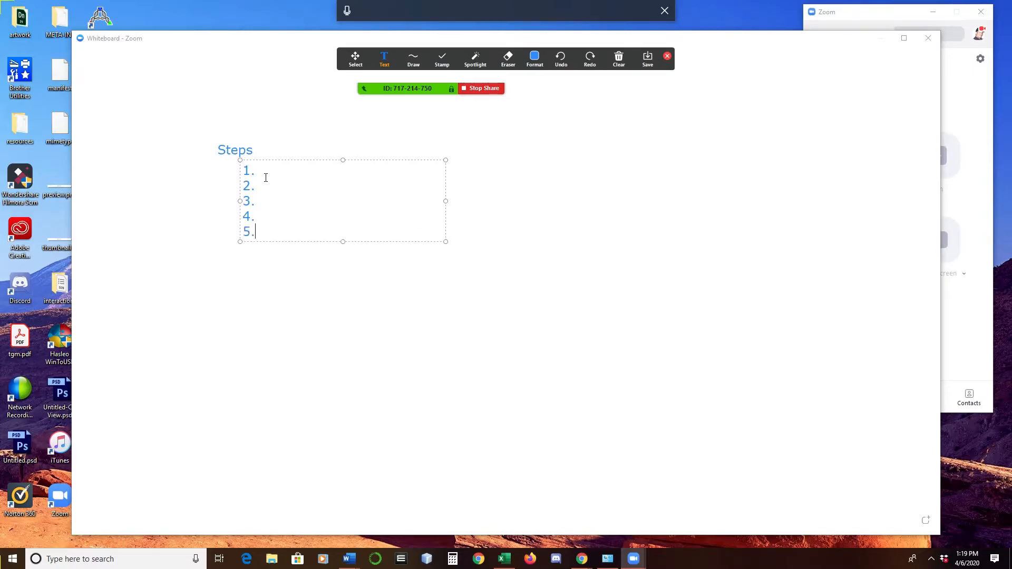
pyautogui.click(292, 285)
pyautogui.click(413, 64)
pyautogui.click(416, 62)
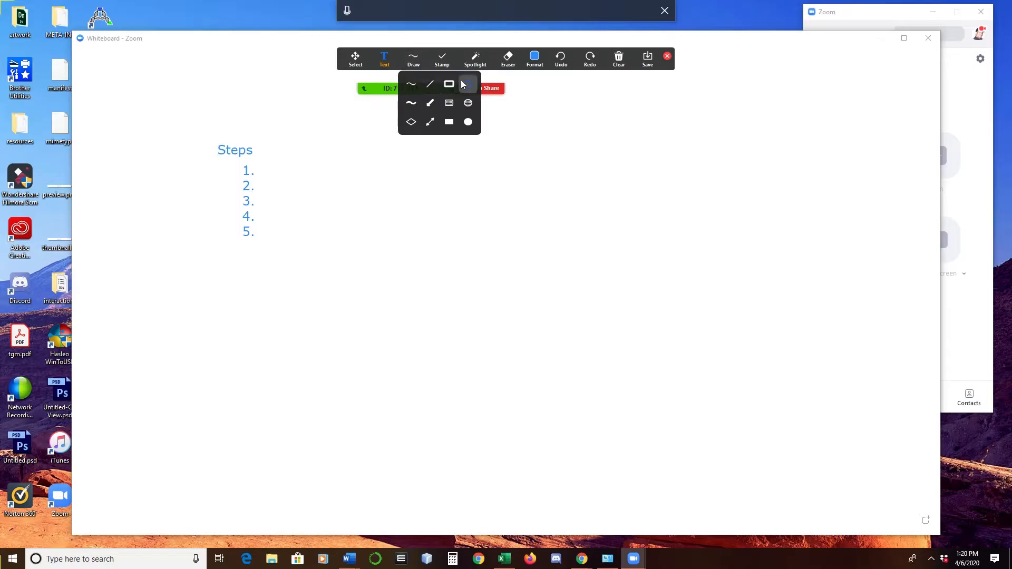
pyautogui.click(443, 64)
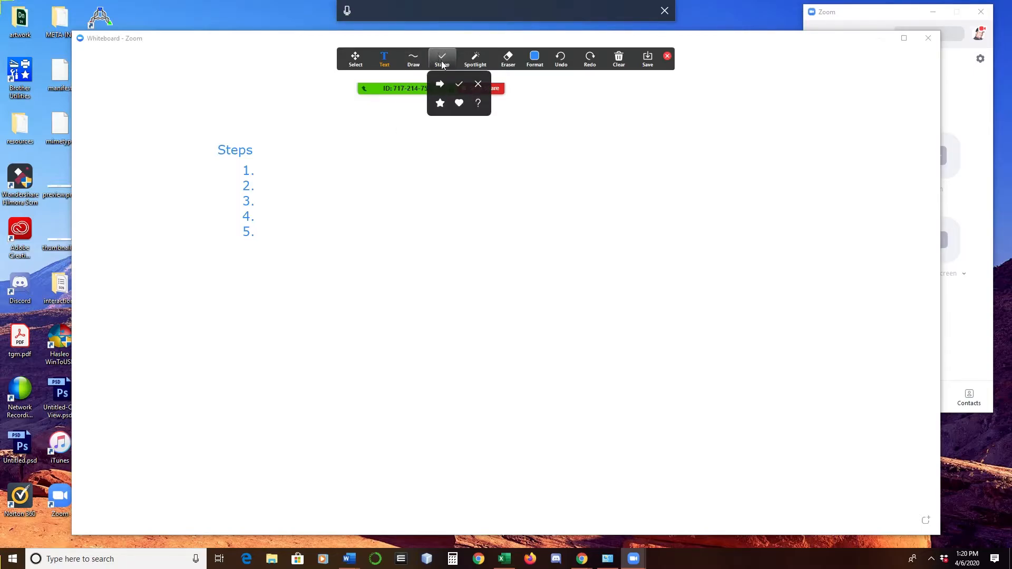
pyautogui.click(475, 59)
pyautogui.click(490, 88)
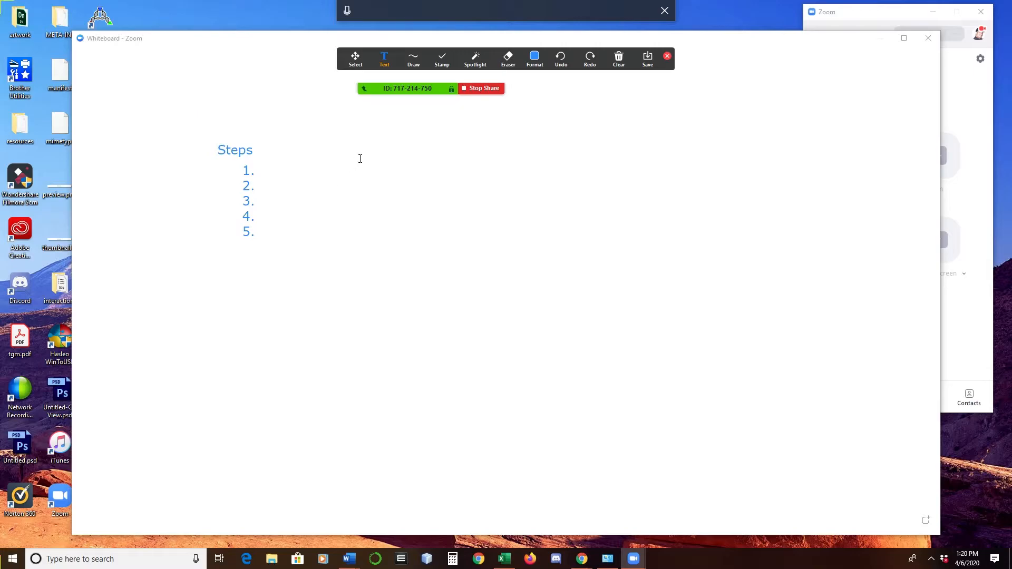
# Activate the Spotlight laser pointer on the whiteboard.
pyautogui.moveTo(480, 53)
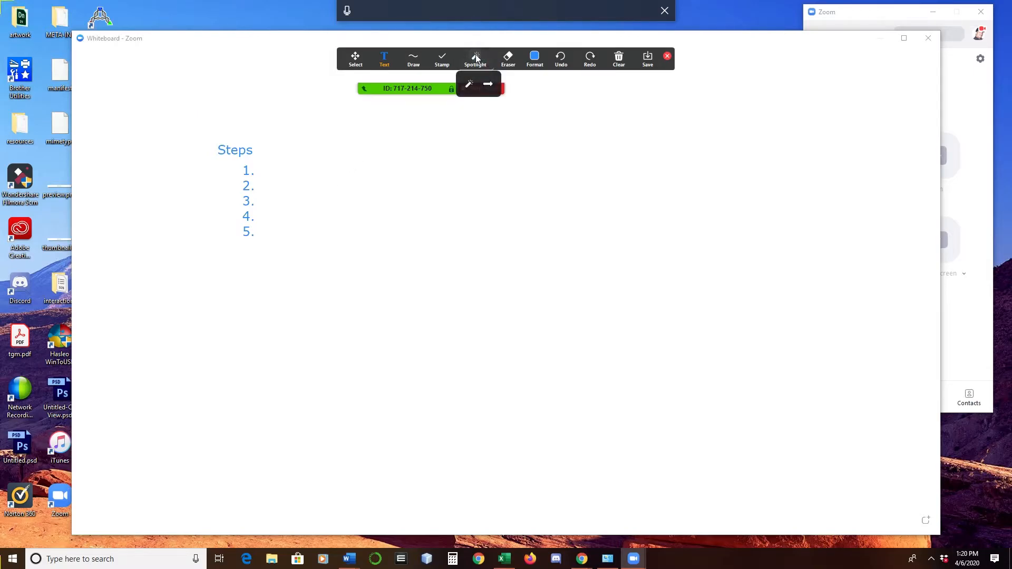
pyautogui.click(466, 85)
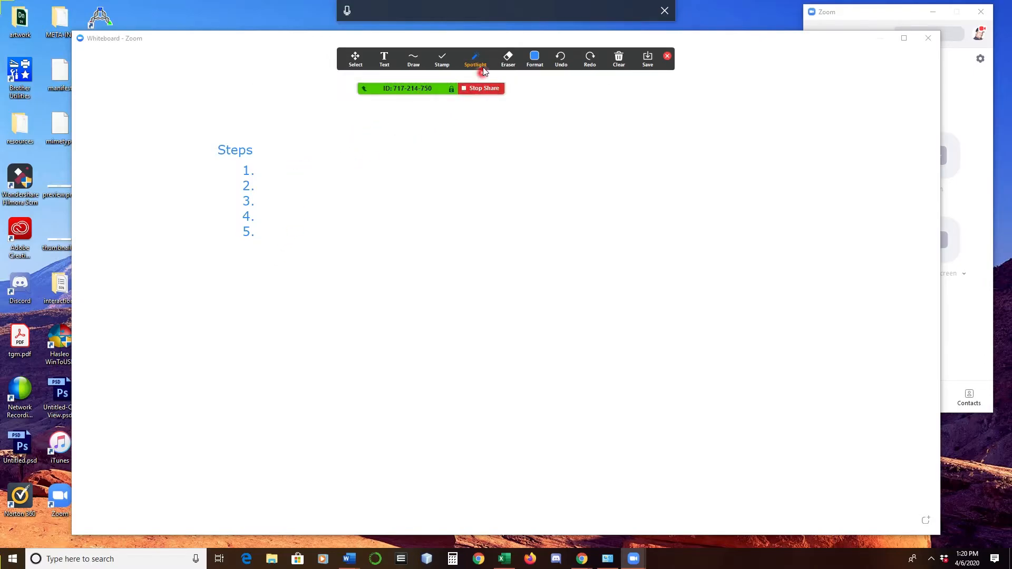
pyautogui.moveTo(479, 66)
pyautogui.click(484, 89)
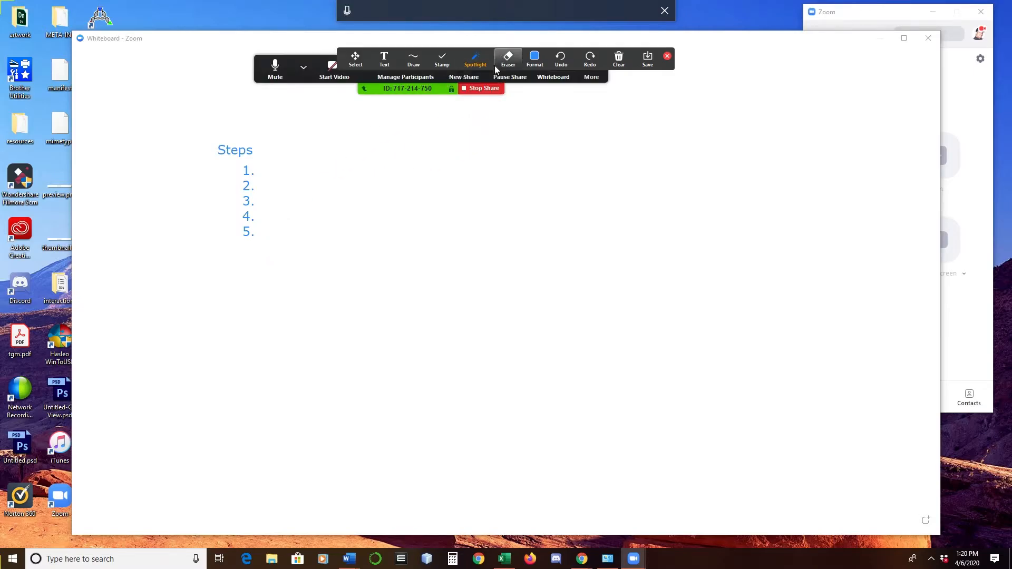
# Draw a small yellow outlined rectangle near the middle of the whiteboard, below and to the right of the numbered list.
pyautogui.moveTo(526, 62)
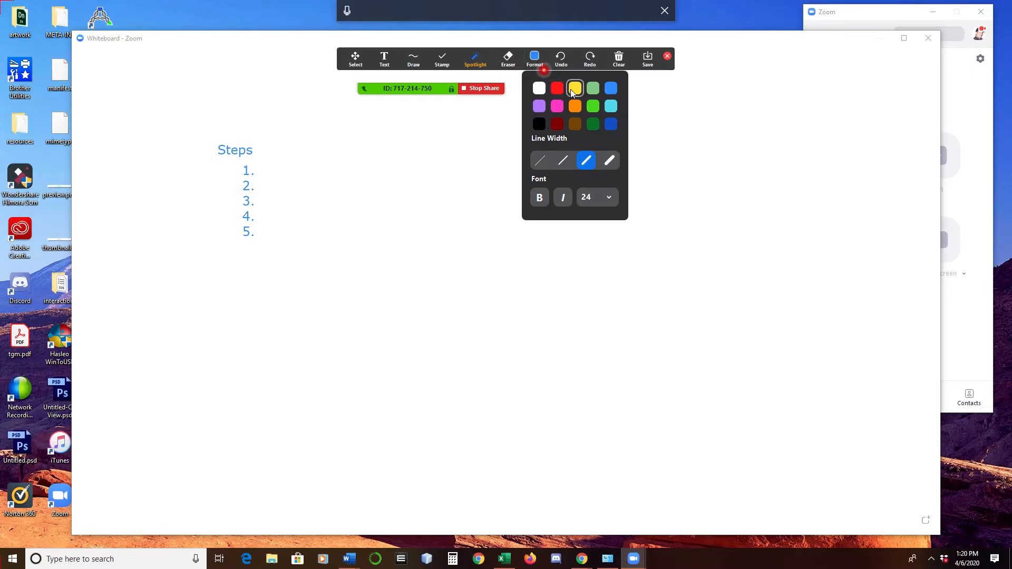
pyautogui.moveTo(415, 64)
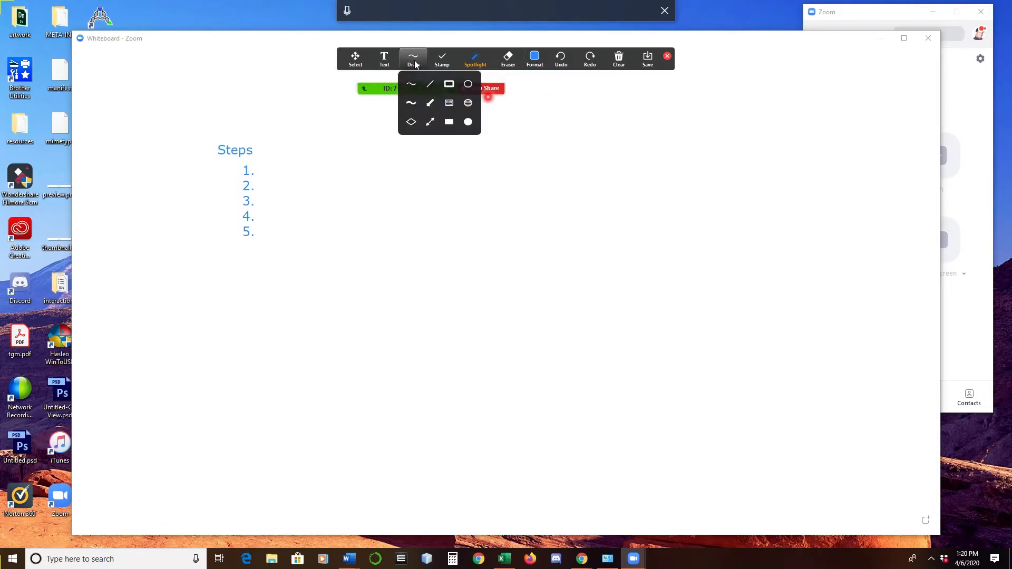
pyautogui.click(451, 88)
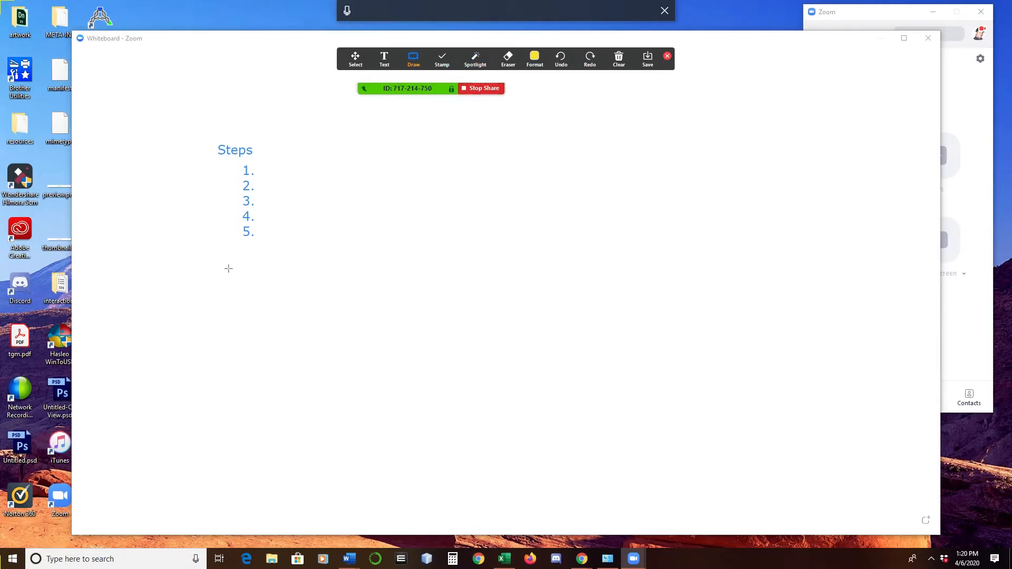
pyautogui.moveTo(414, 275); pyautogui.dragTo(512, 306)
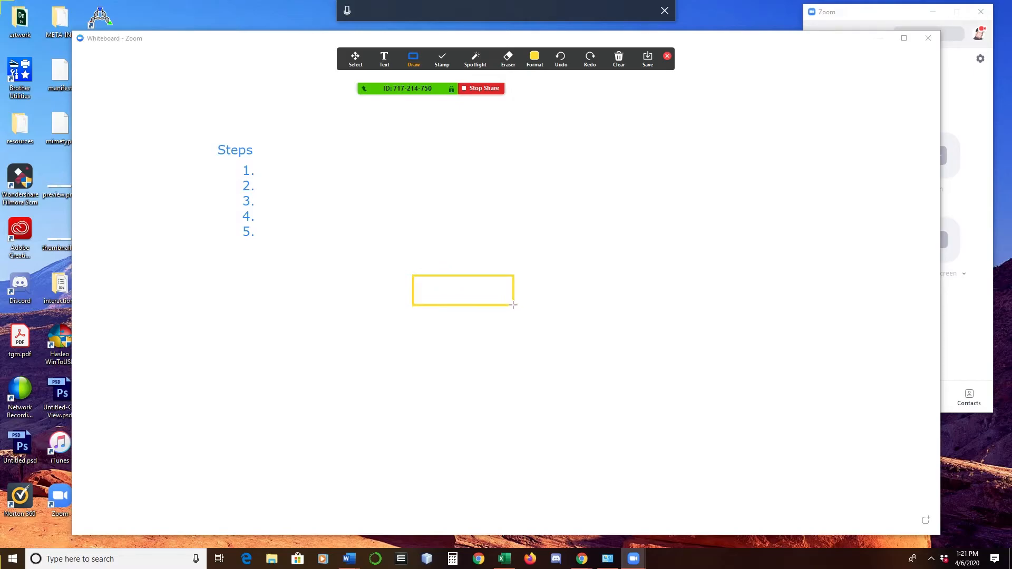
# Add the text "Home" inside the yellow rectangle.
pyautogui.click(534, 59)
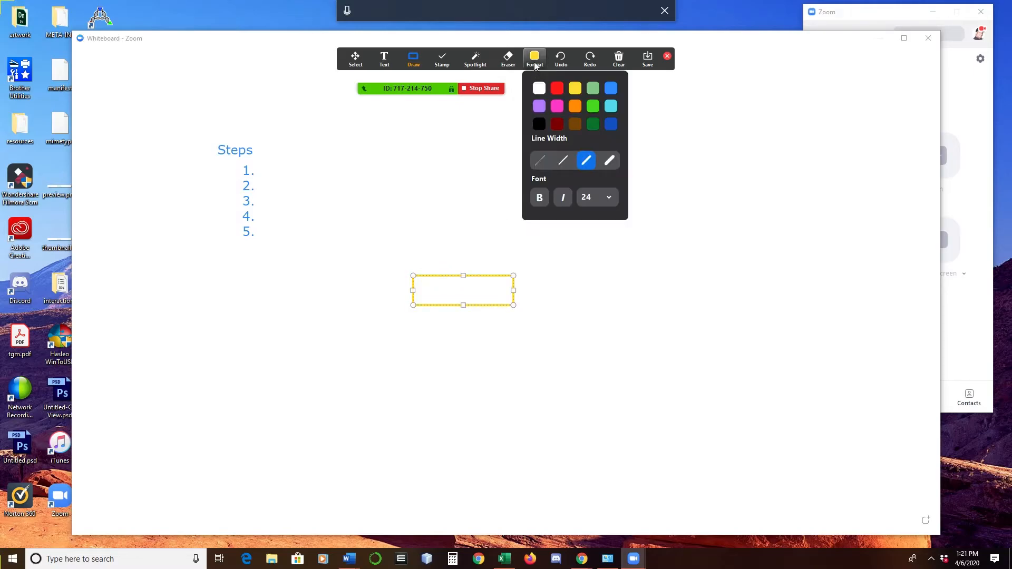
pyautogui.click(535, 59)
pyautogui.click(384, 59)
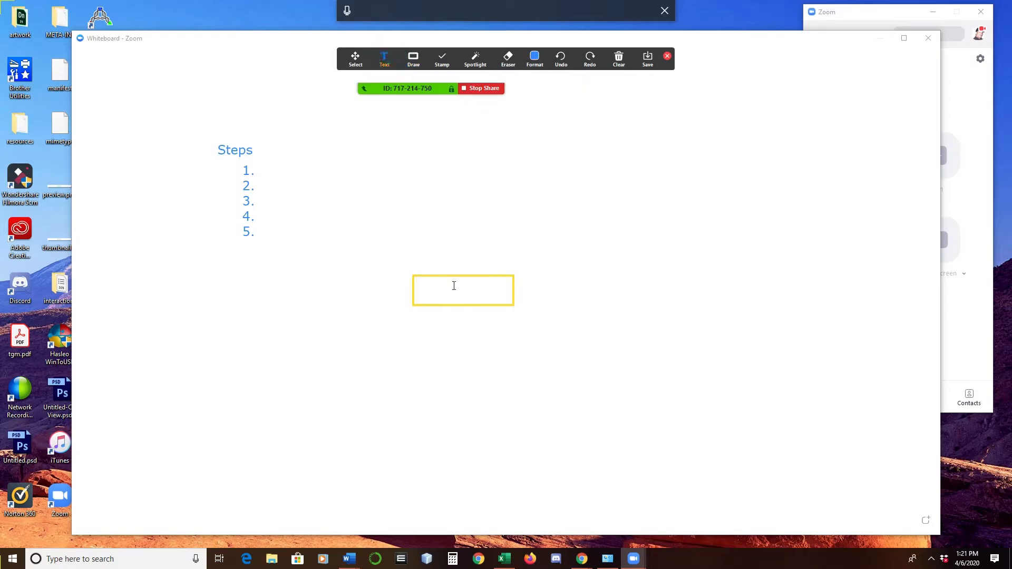
pyautogui.click(426, 290)
pyautogui.write('Home')
pyautogui.click(501, 357)
pyautogui.click(355, 59)
pyautogui.click(442, 287)
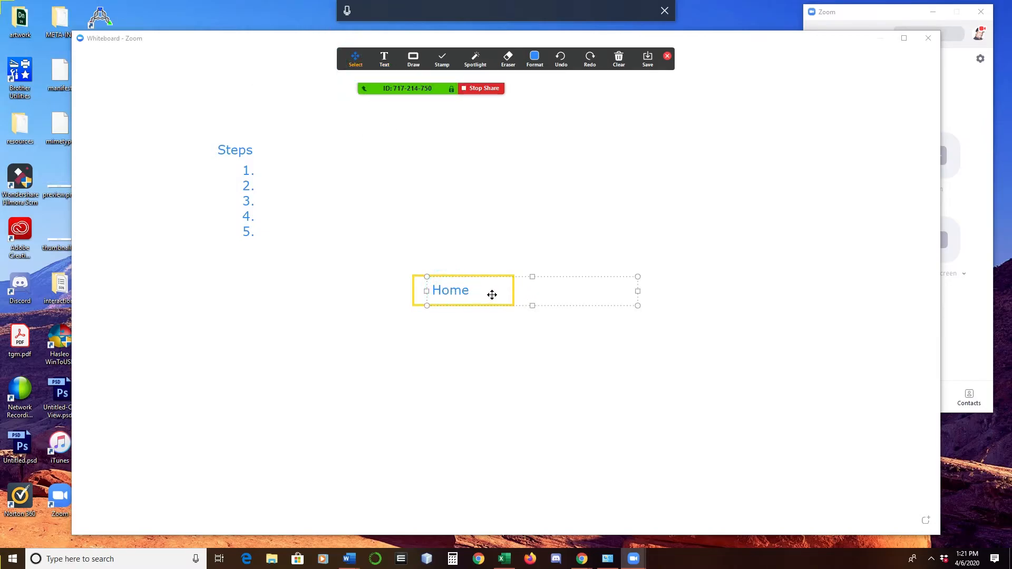
pyautogui.click(416, 276)
pyautogui.click(248, 216)
pyautogui.click(228, 149)
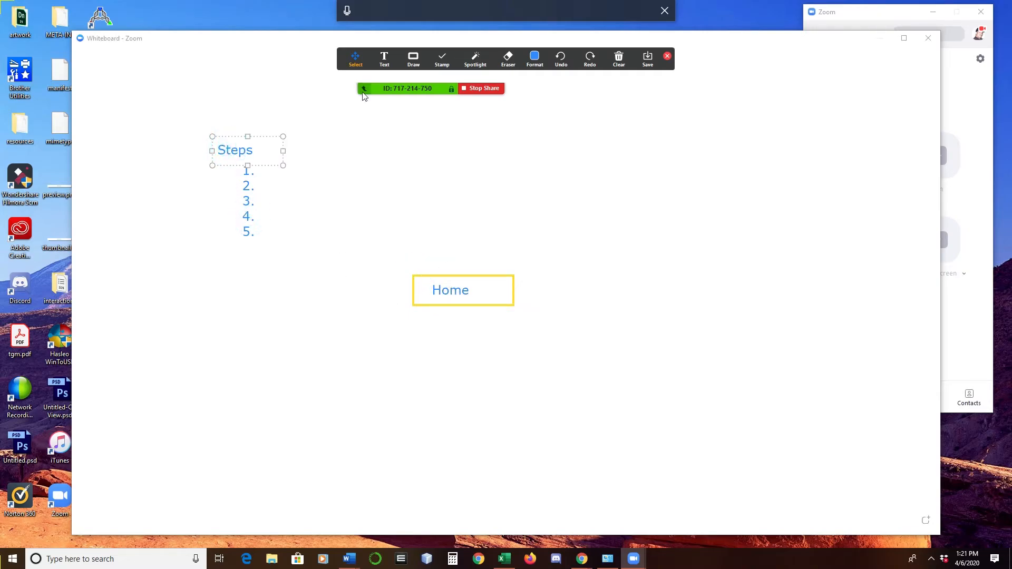
pyautogui.click(535, 61)
pyautogui.click(586, 198)
pyautogui.click(386, 59)
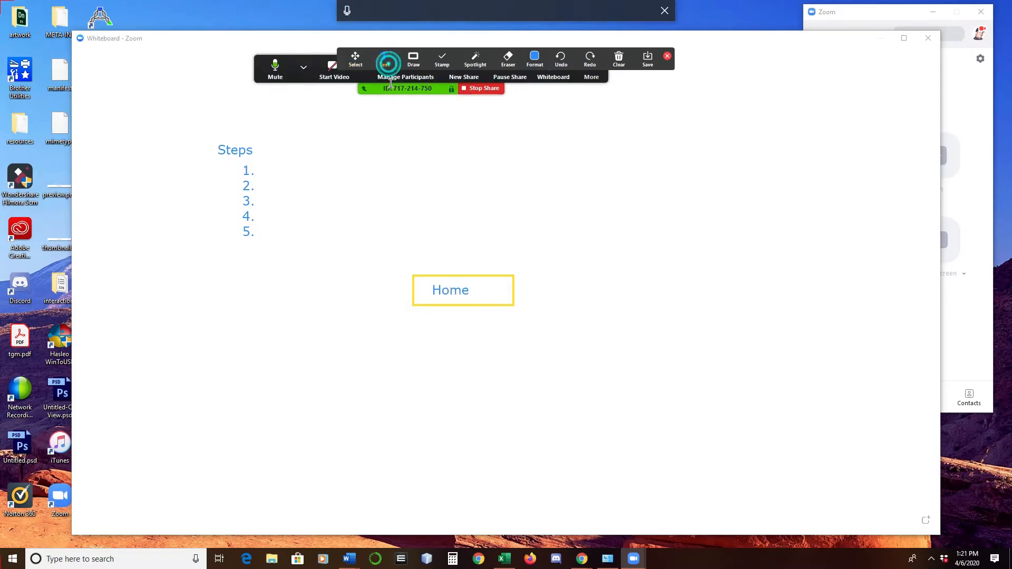
pyautogui.click(433, 290)
pyautogui.write('Home')
pyautogui.click(460, 347)
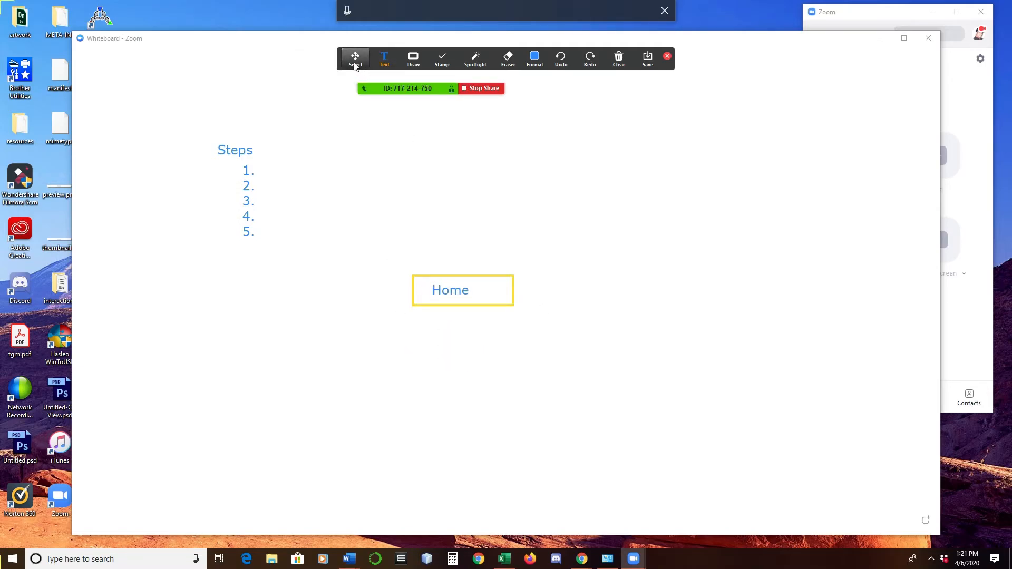
# Extend the text in the yellow rectangle to "Home Page" and narrow its text box.
pyautogui.click(355, 64)
pyautogui.doubleClick(470, 290)
pyautogui.click(470, 290)
pyautogui.write('Page')
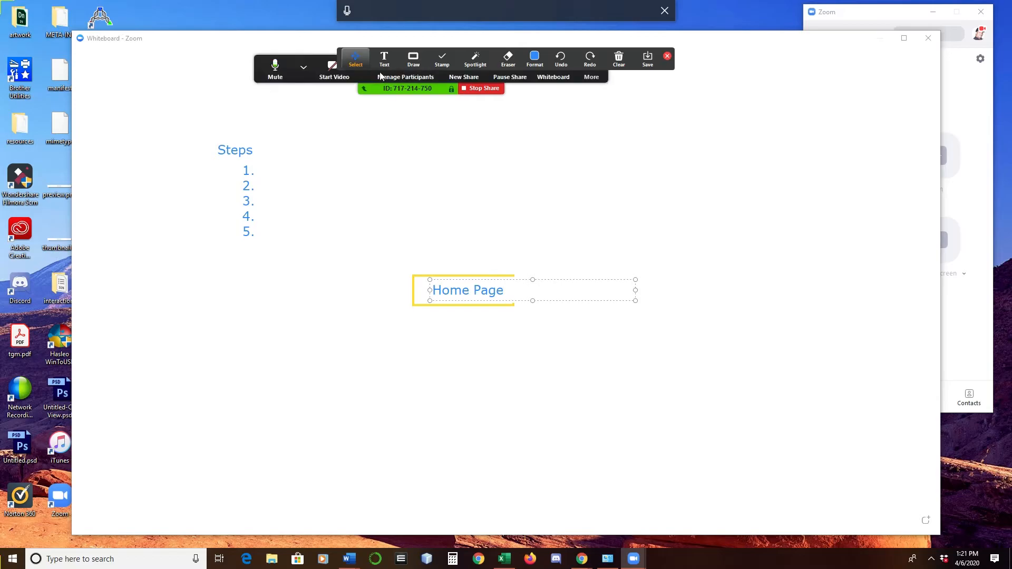
pyautogui.click(634, 289)
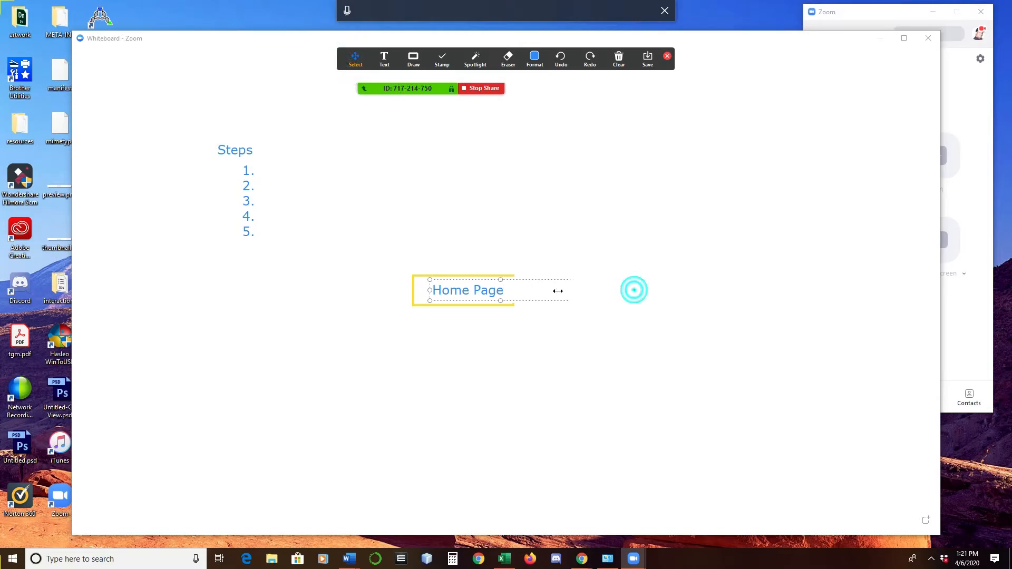
# Draw a semi-transparent filled orange rectangle below and to the left of the yellow rectangle.
pyautogui.click(534, 58)
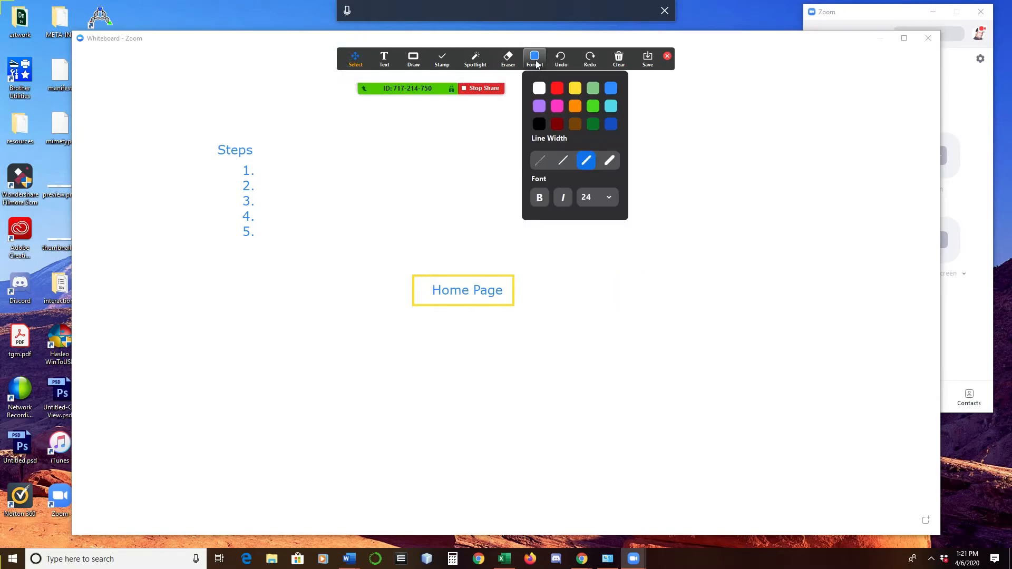
pyautogui.click(572, 104)
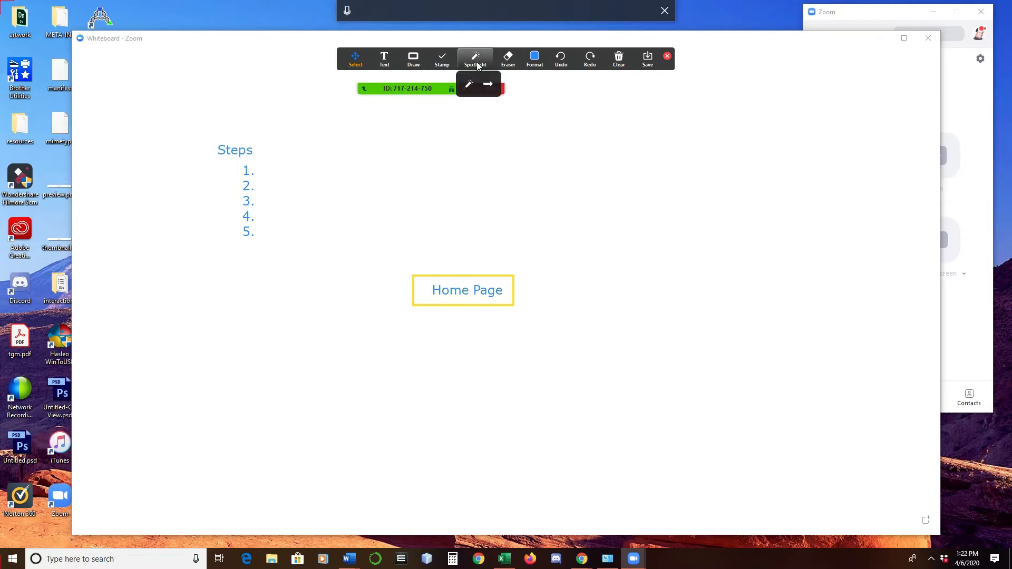
pyautogui.click(420, 64)
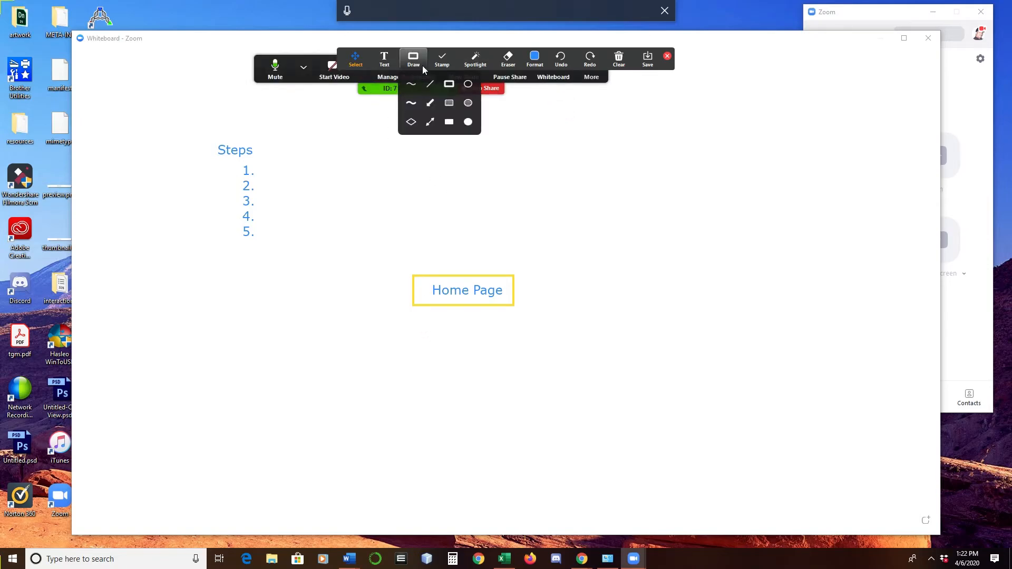
pyautogui.click(453, 103)
pyautogui.moveTo(261, 332); pyautogui.dragTo(351, 368)
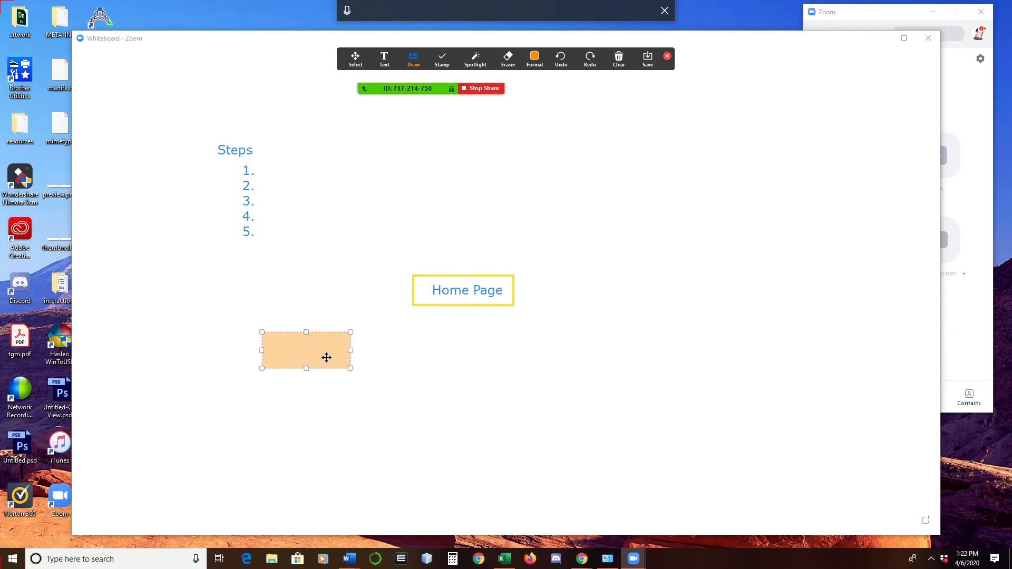
# Label the orange rectangle with the text "About Us".
pyautogui.click(356, 57)
pyautogui.click(317, 347)
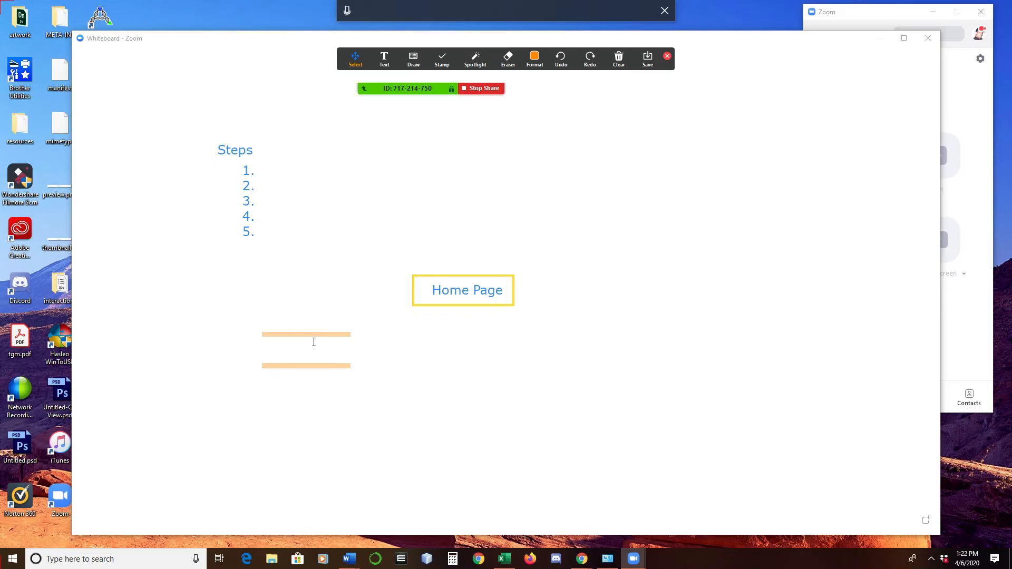
pyautogui.write('About Us')
pyautogui.click(358, 58)
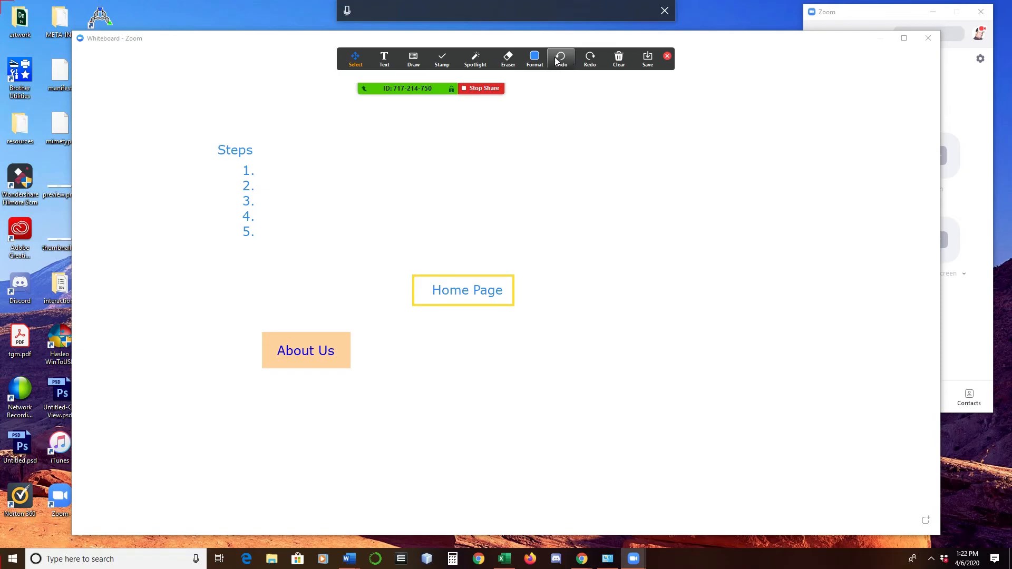
# Undo the most recent whiteboard edits, including the "About Us" box and the "Home Page" text change.
pyautogui.click(560, 62)
pyautogui.click(560, 62)
pyautogui.click(560, 62)
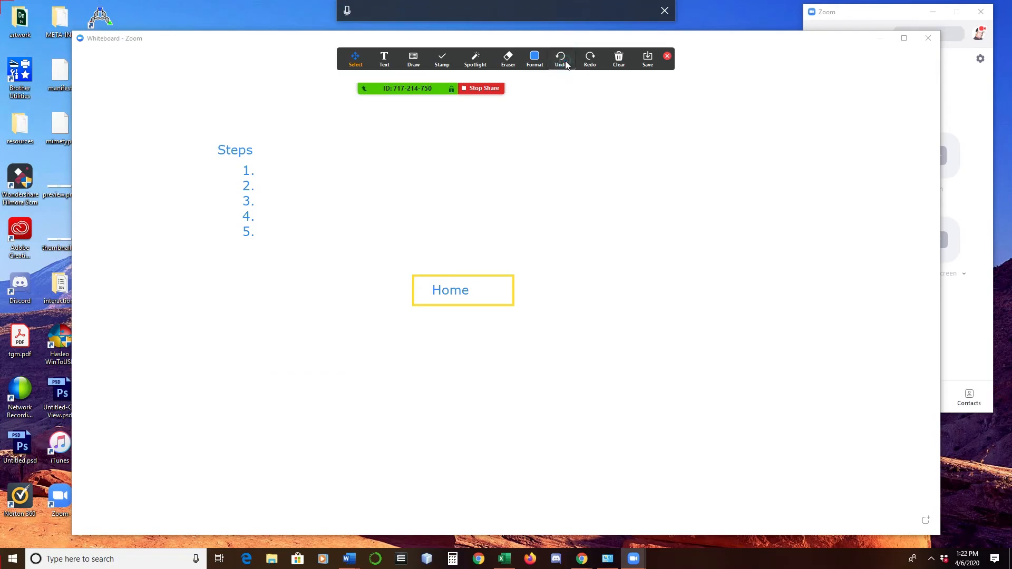
pyautogui.click(566, 64)
pyautogui.click(565, 64)
pyautogui.click(565, 64)
# Redo some of the undone whiteboard edits and save the whiteboard.
pyautogui.click(586, 62)
pyautogui.click(586, 63)
pyautogui.click(587, 62)
pyautogui.click(587, 60)
pyautogui.click(587, 62)
pyautogui.click(650, 64)
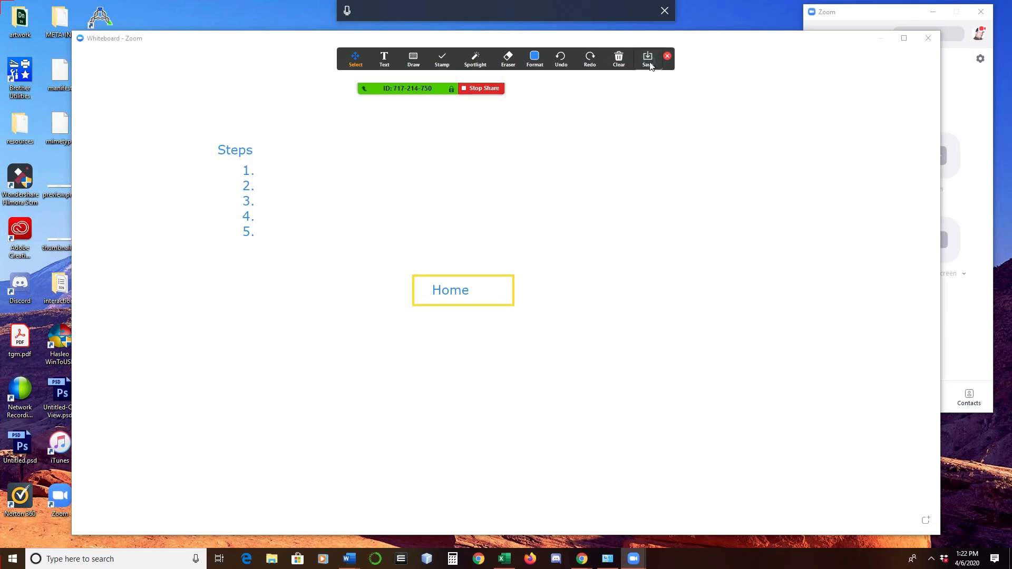